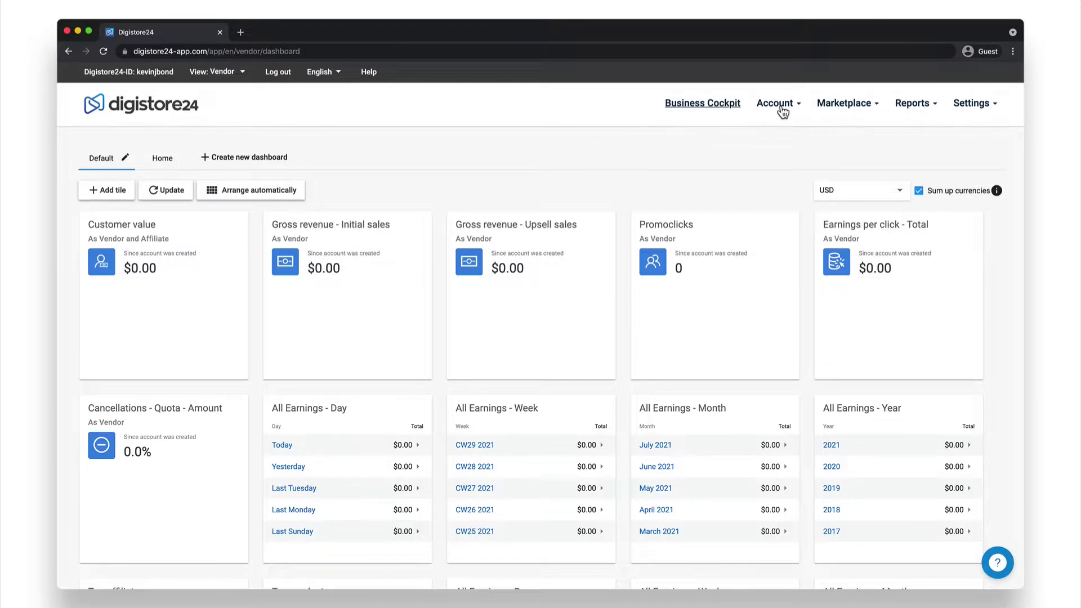
Go to Account > Order forms and create a new responsive order form.
{"action": "left_click", "coordinate": [782, 109]}
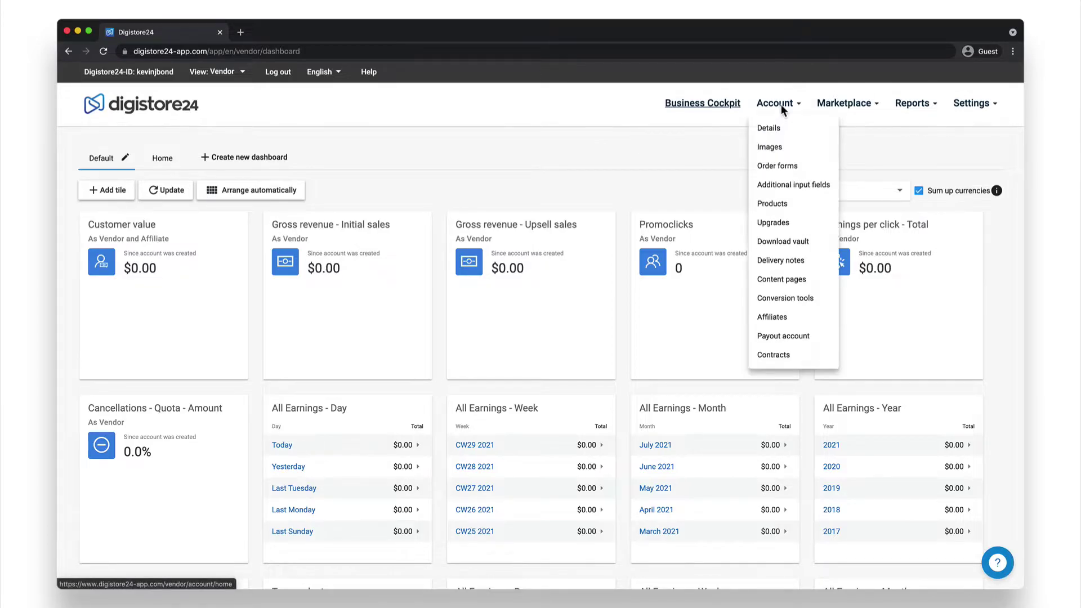
{"action": "left_click", "coordinate": [787, 175]}
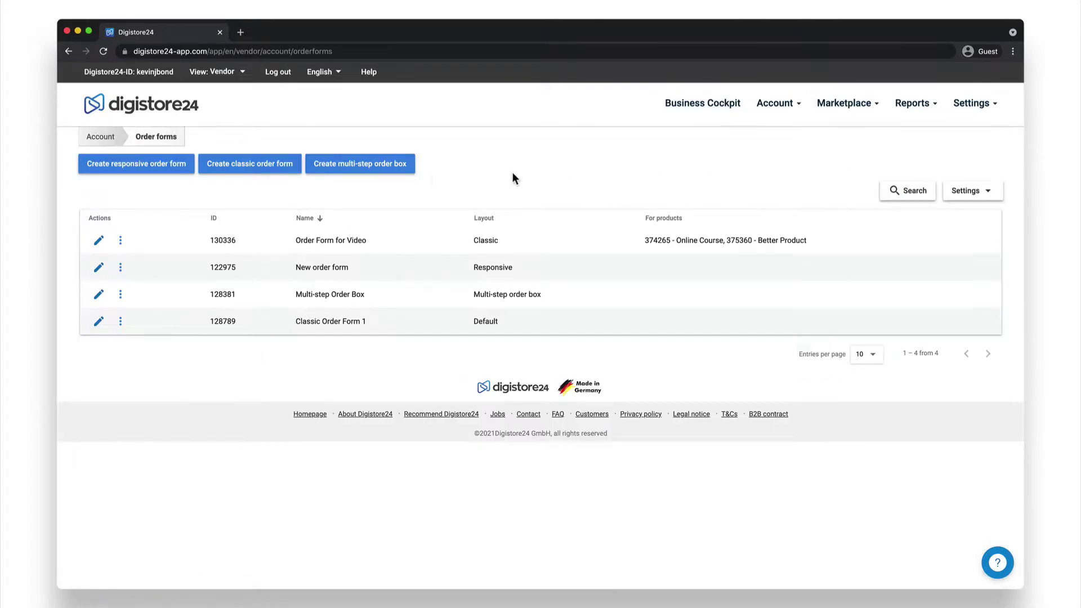
{"action": "left_click", "coordinate": [149, 167]}
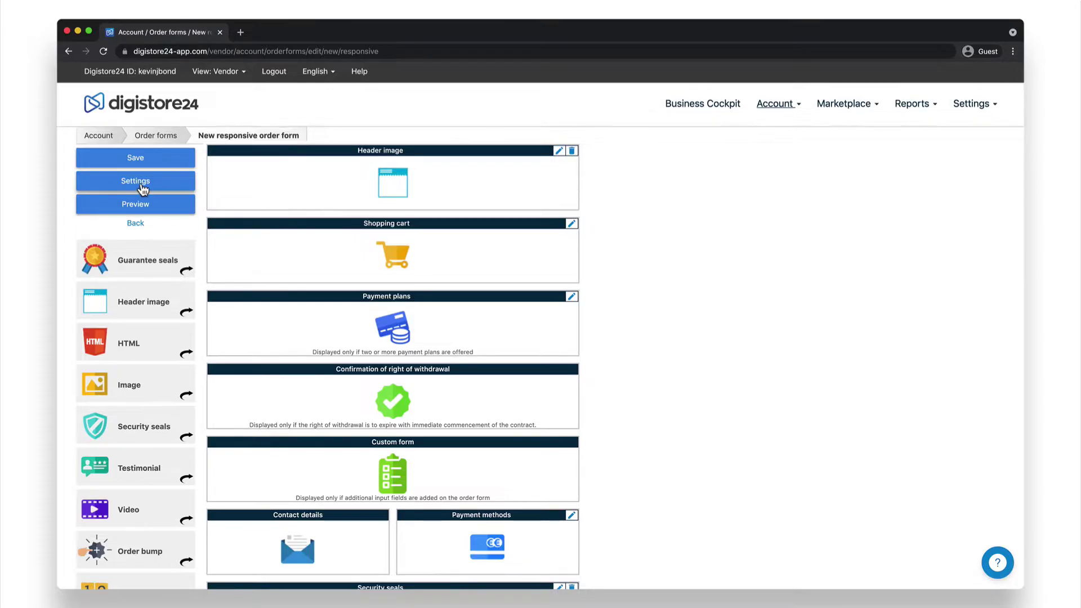
In Settings, name the form 'Form for Responsive Video' and check the Favicon options, leaving it unset.
{"action": "left_click", "coordinate": [142, 186]}
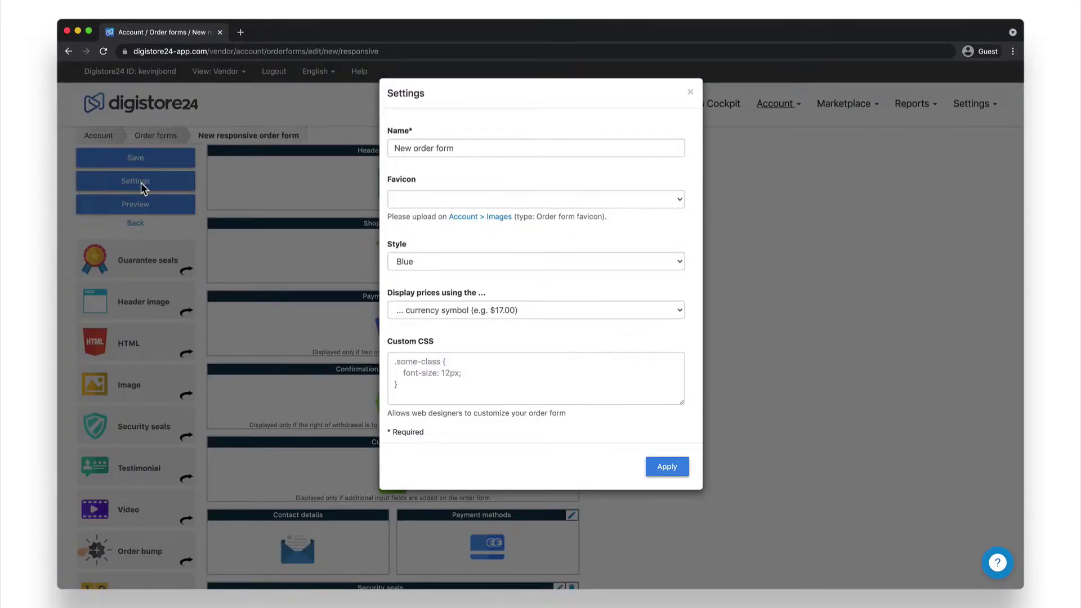
{"action": "left_click", "coordinate": [492, 147]}
{"action": "key", "text": "super+a"}
{"action": "type", "text": "Form f"}
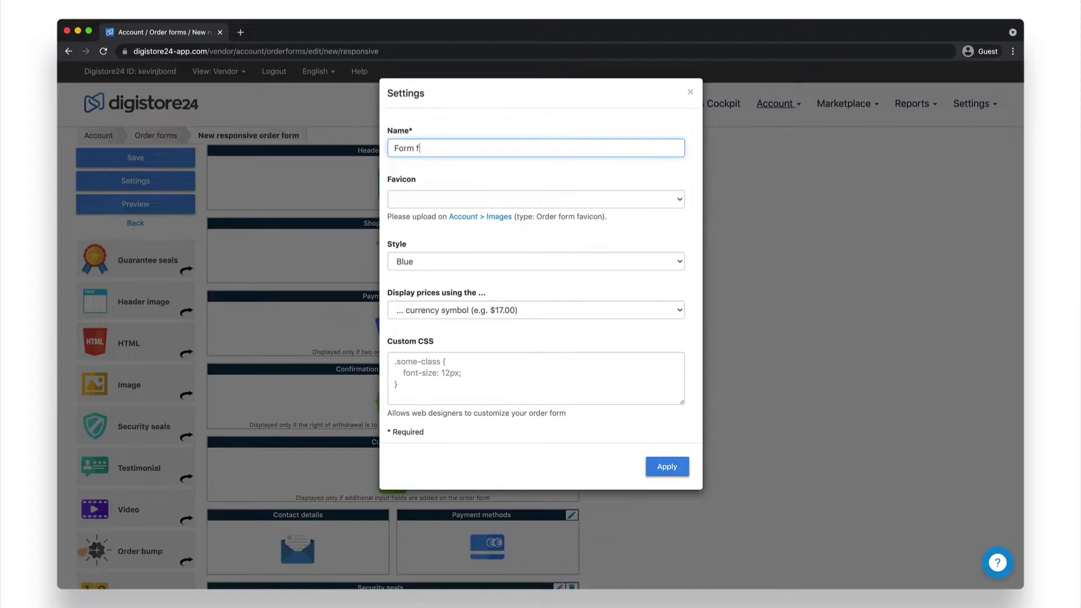
{"action": "type", "text": "or Responsive Video"}
{"action": "left_click", "coordinate": [552, 198]}
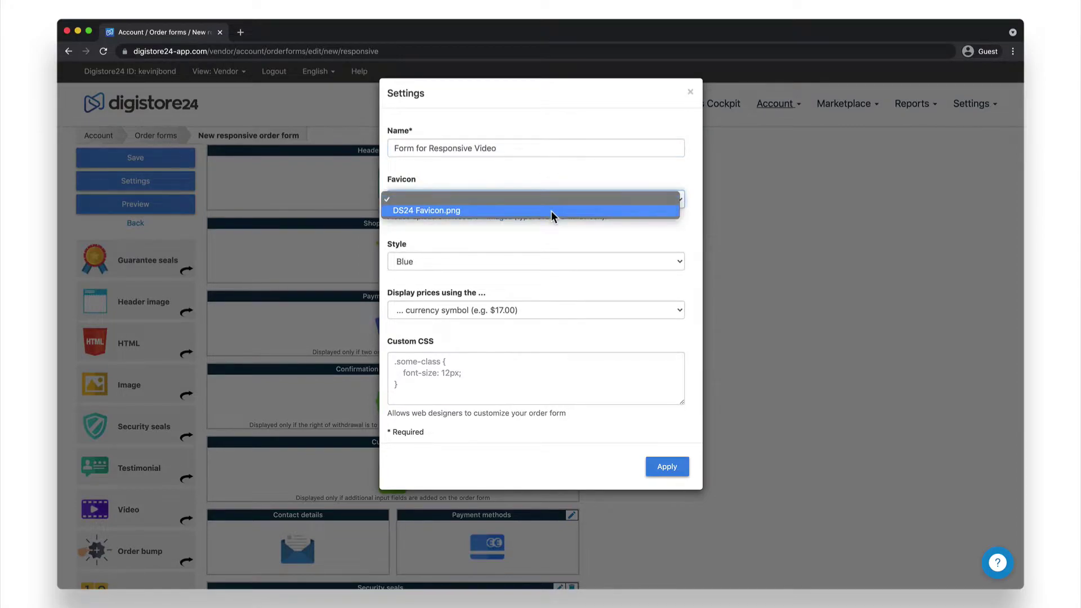
{"action": "left_click", "coordinate": [552, 200]}
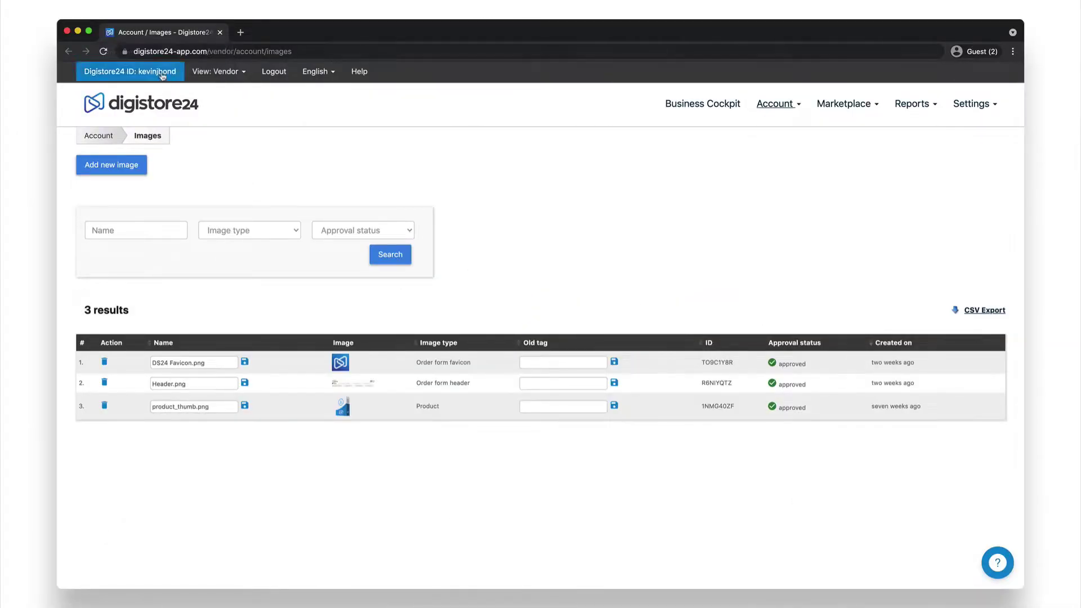
Add a new image of type 'Order form favicon' and proceed to file selection.
{"action": "left_click", "coordinate": [128, 176]}
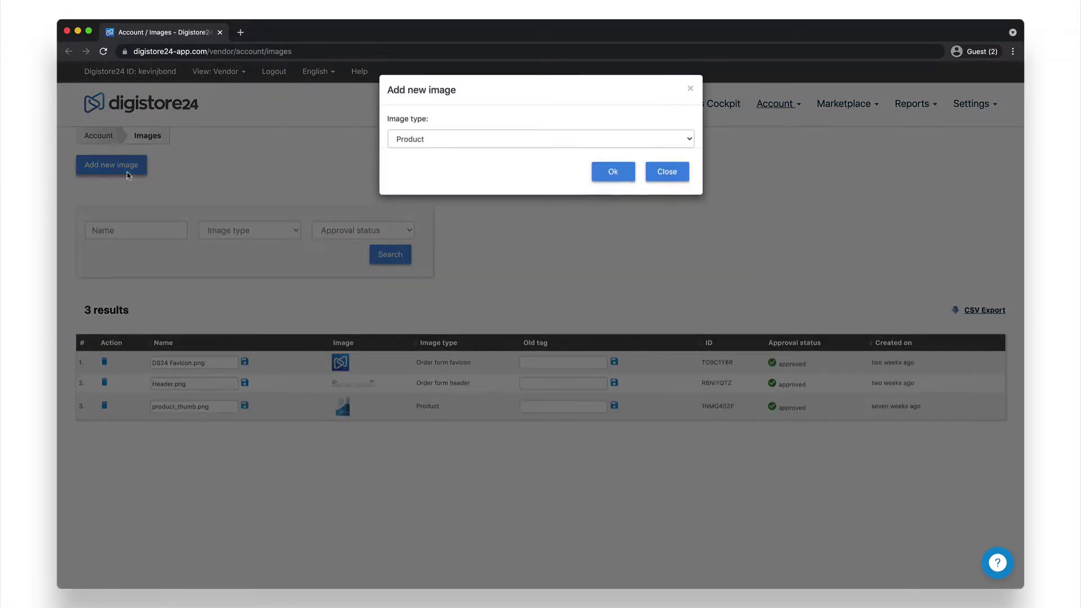
{"action": "left_click", "coordinate": [453, 150]}
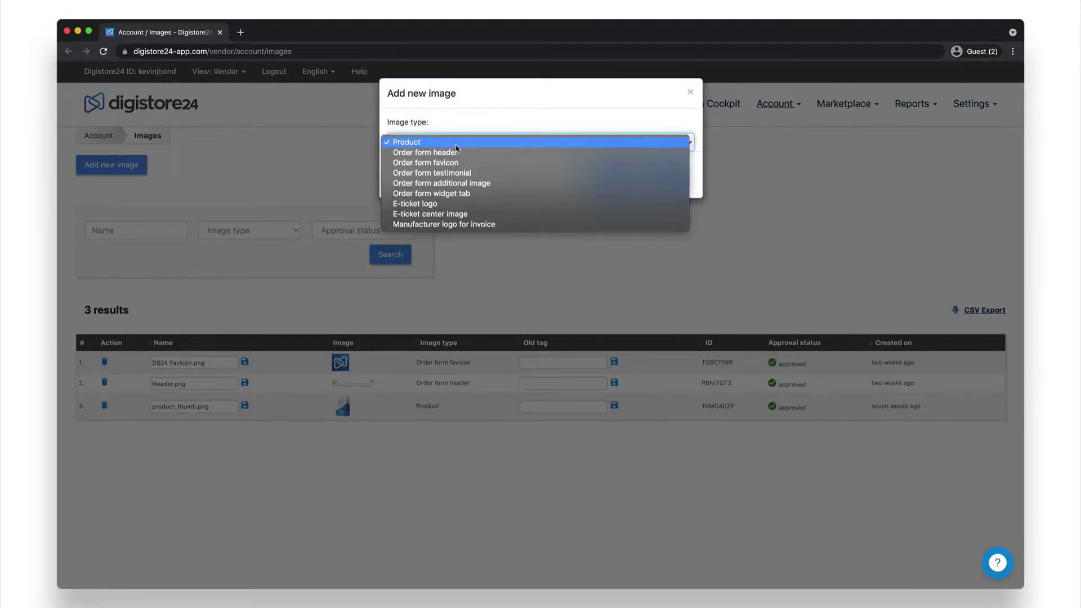
{"action": "left_click", "coordinate": [454, 163]}
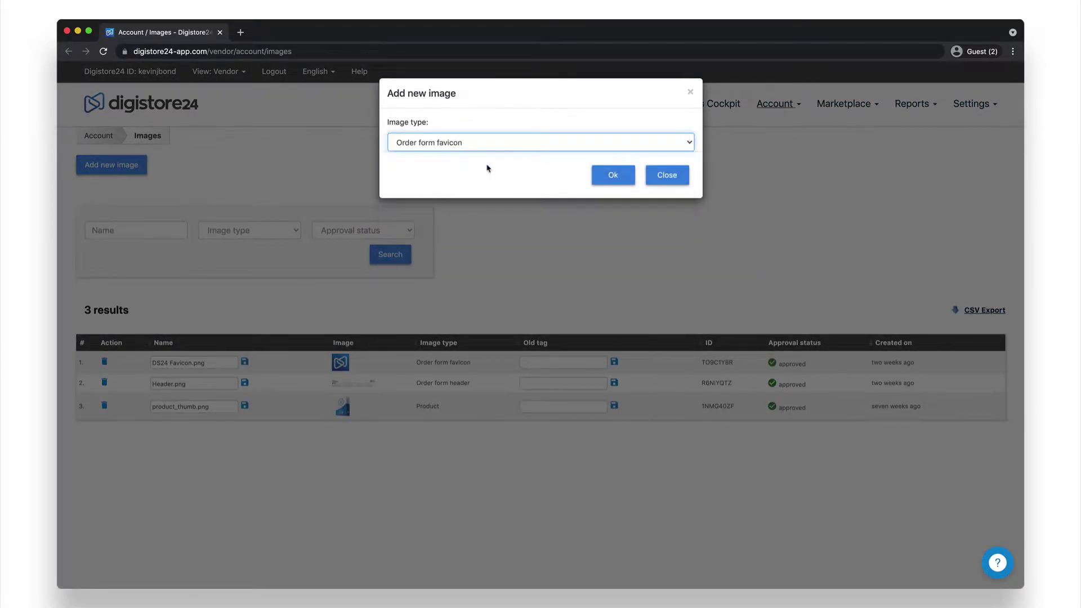
{"action": "left_click", "coordinate": [609, 175]}
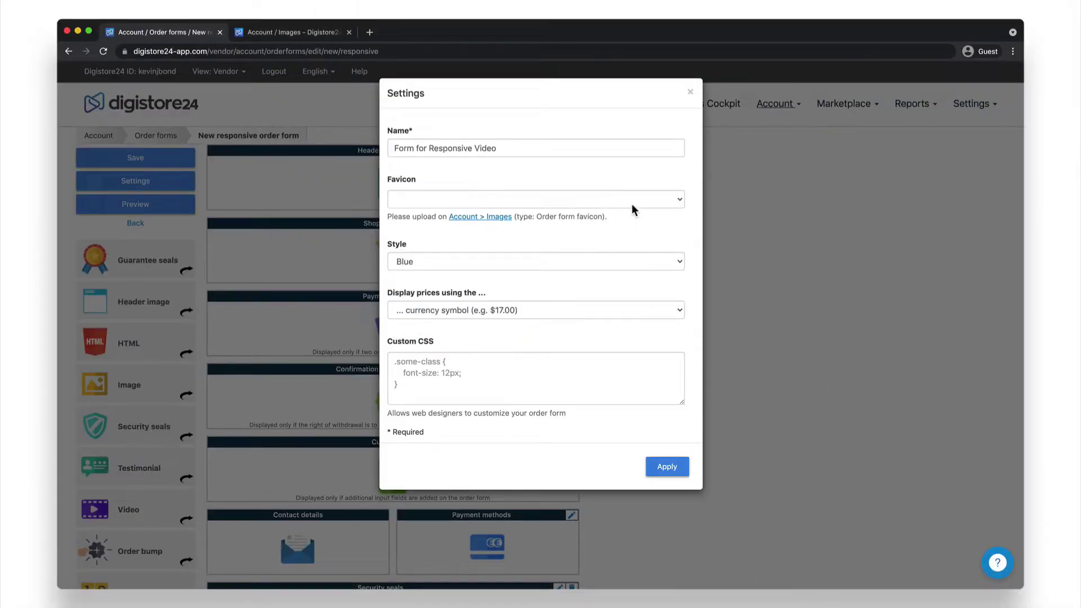
Set the favicon to DS24 Favicon.png, keeping the Blue style and currency-symbol prices.
{"action": "left_click", "coordinate": [631, 203]}
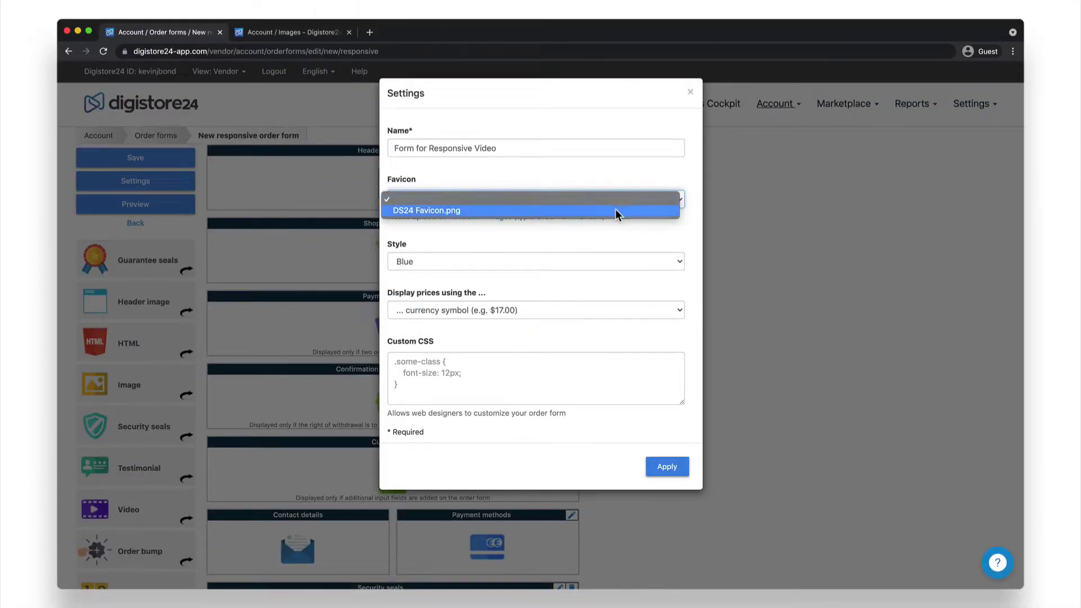
{"action": "left_click", "coordinate": [615, 211]}
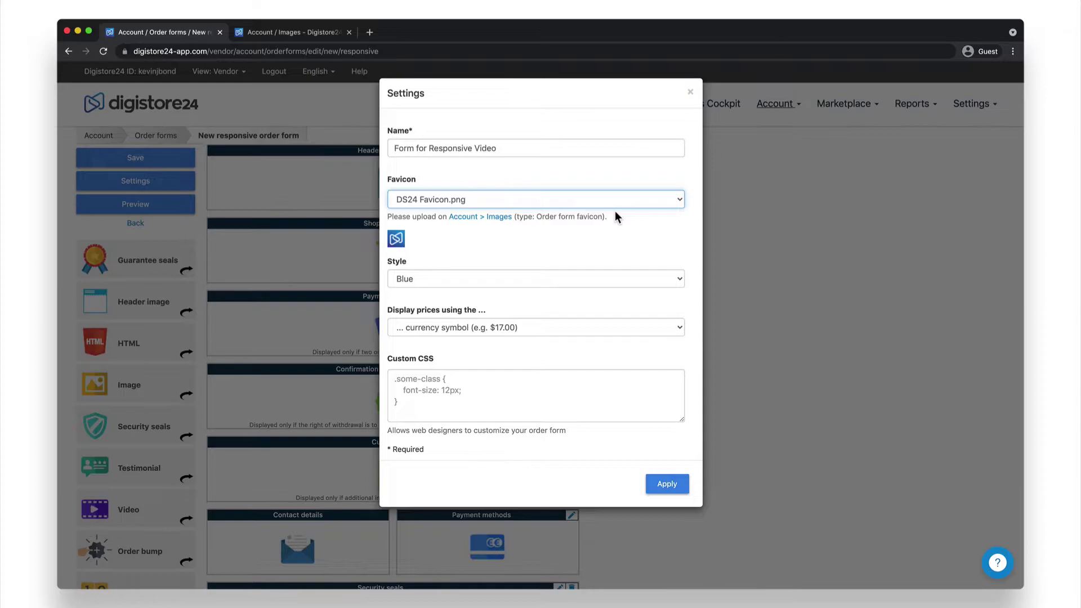
{"action": "left_click", "coordinate": [627, 280]}
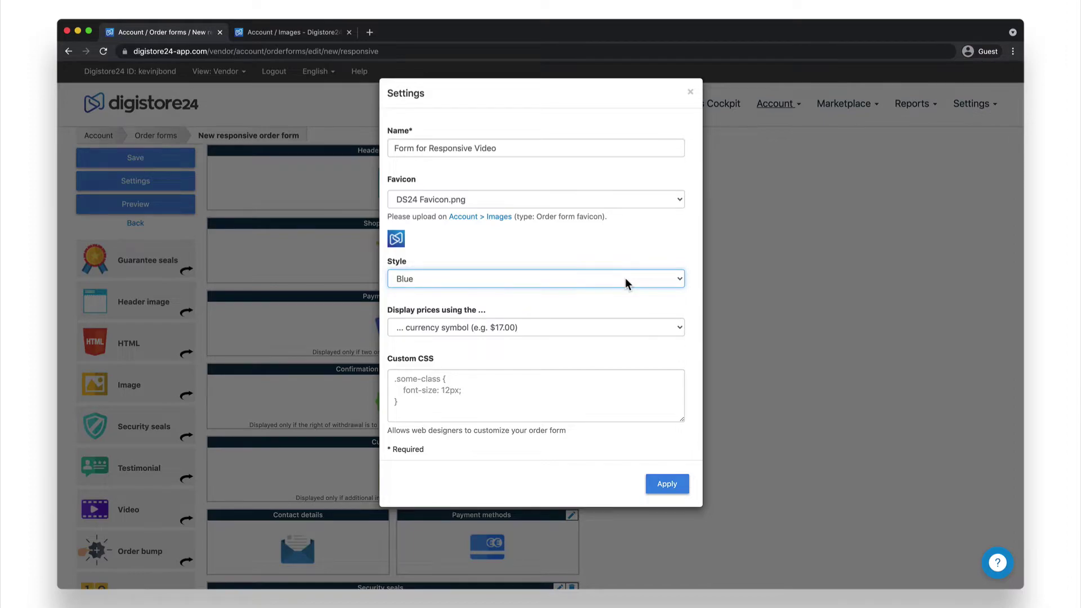
{"action": "left_click", "coordinate": [536, 330]}
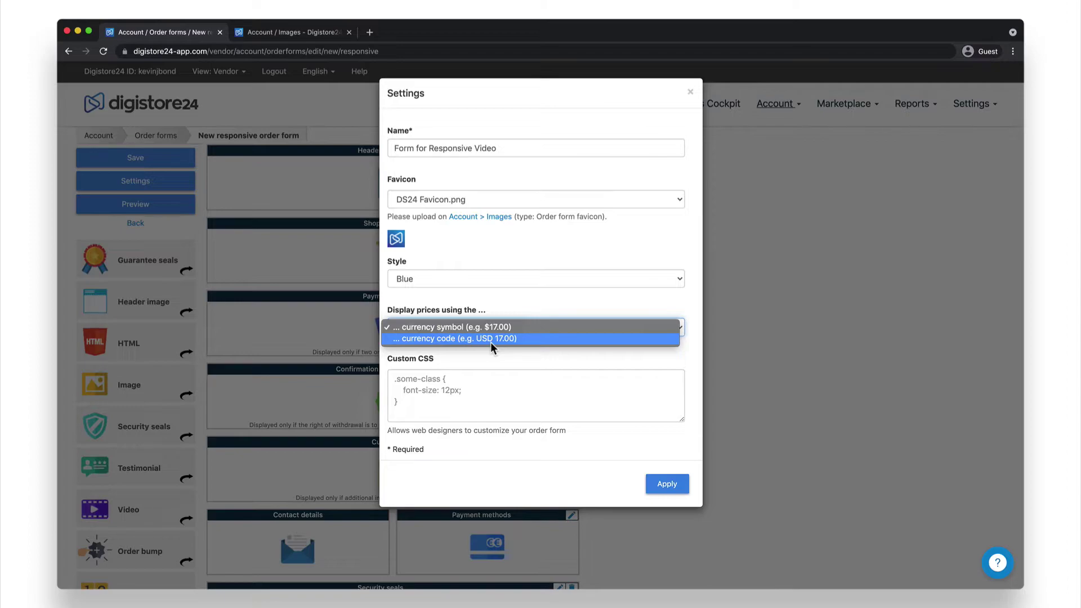
{"action": "left_click", "coordinate": [506, 352]}
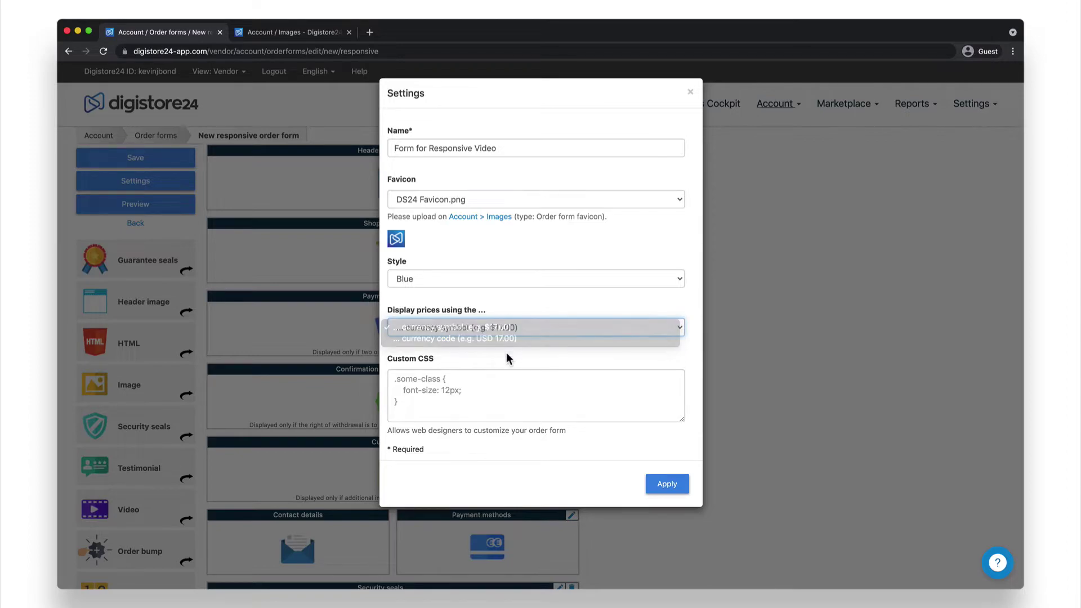
Apply the settings, move Shopping cart below Payment plans, and add a Guarantee seals block.
{"action": "left_click", "coordinate": [668, 485]}
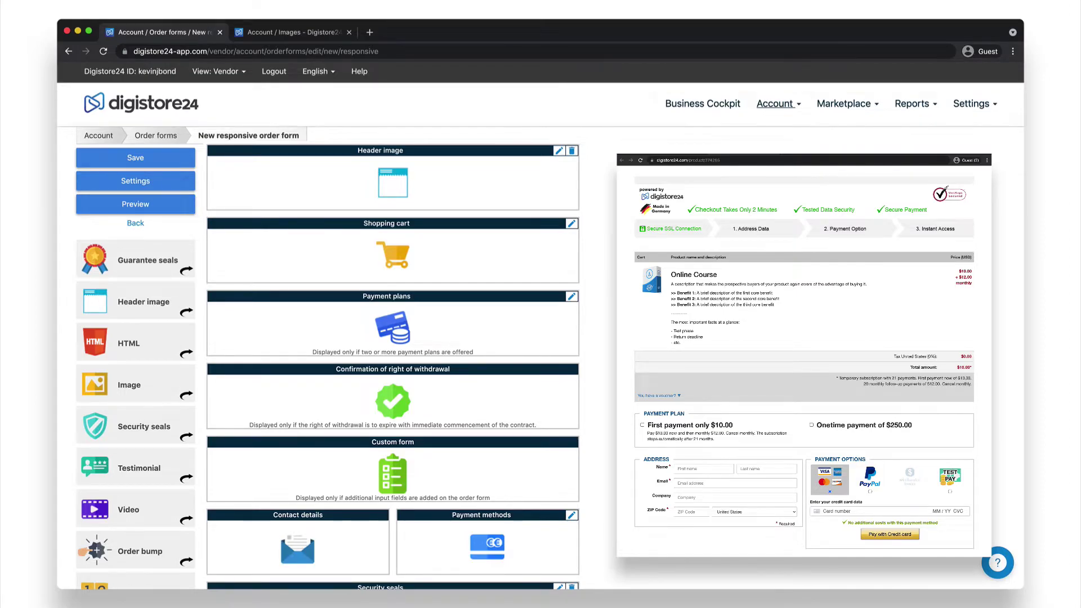
{"action": "left_click_drag", "start_coordinate": [468, 261], "coordinate": [475, 352]}
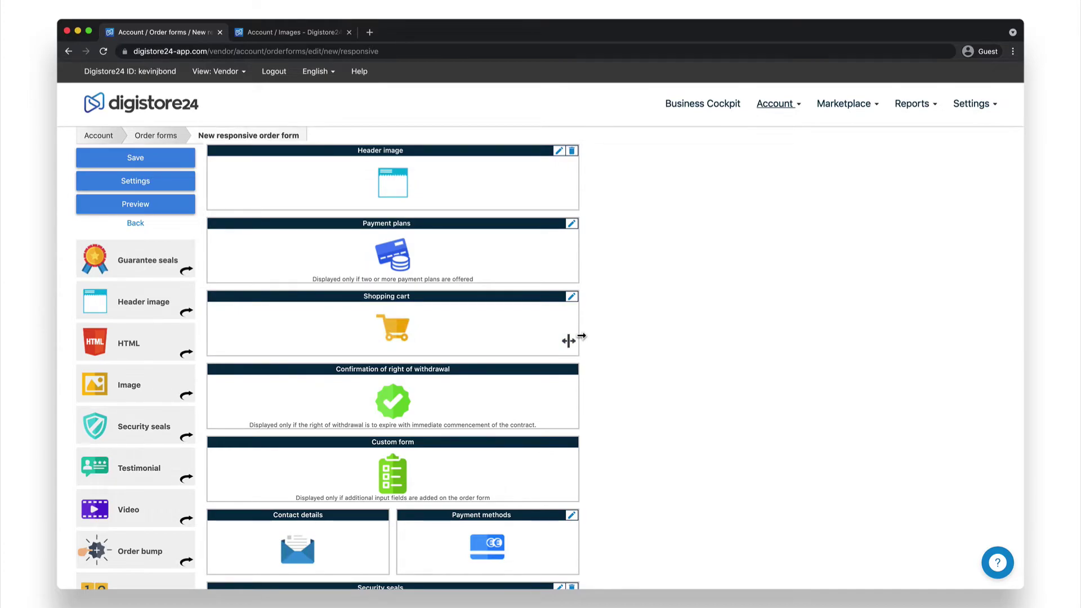
{"action": "left_click_drag", "start_coordinate": [154, 258], "coordinate": [341, 179]}
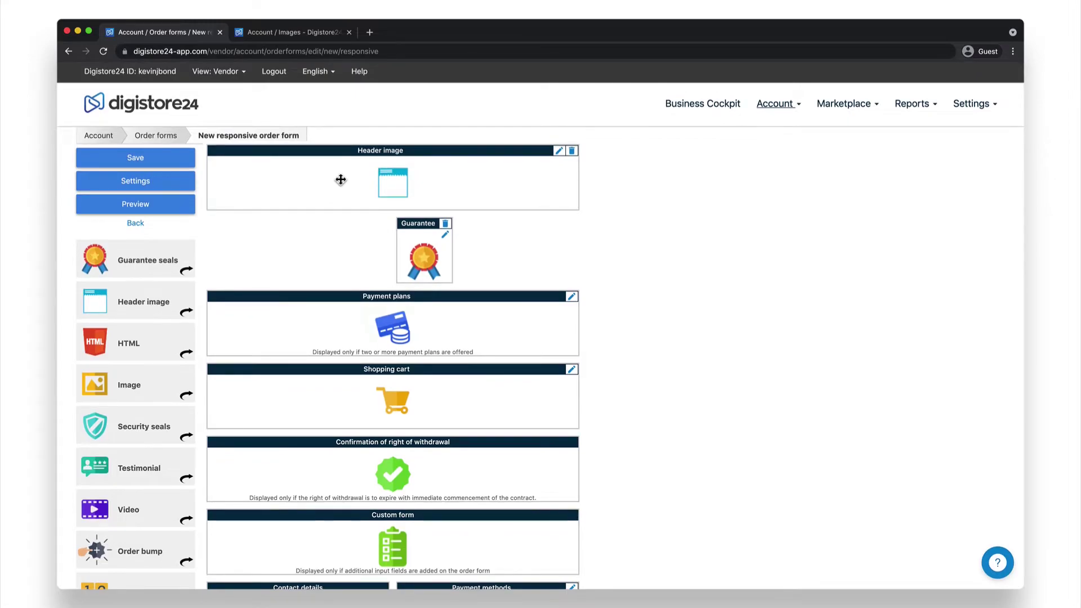
Delete the Guarantee block and apply Plain radio buttons to the Payment plans block.
{"action": "left_click", "coordinate": [444, 223]}
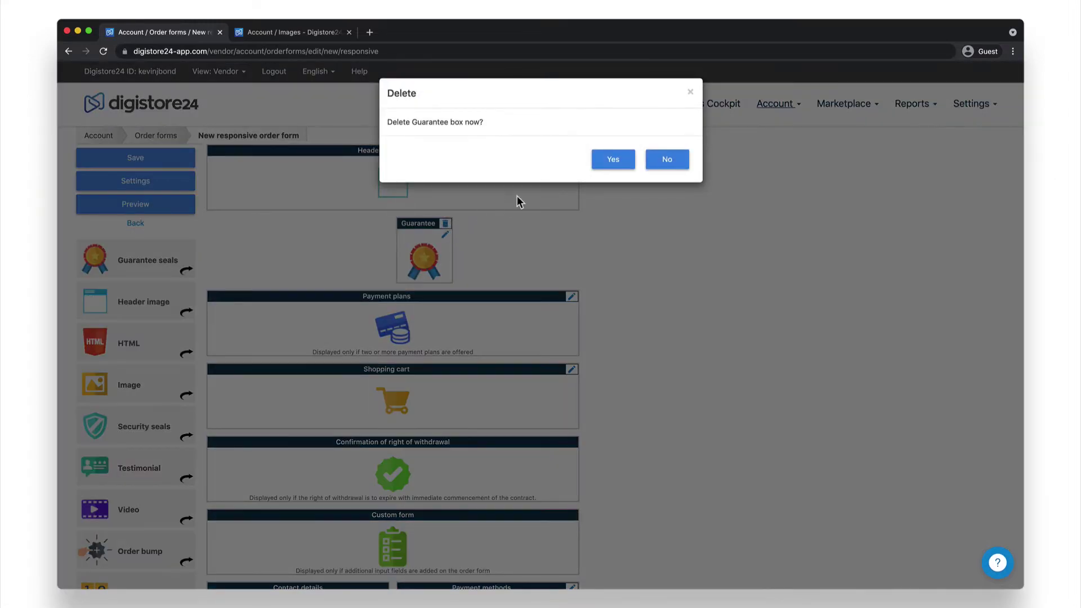
{"action": "left_click", "coordinate": [603, 167]}
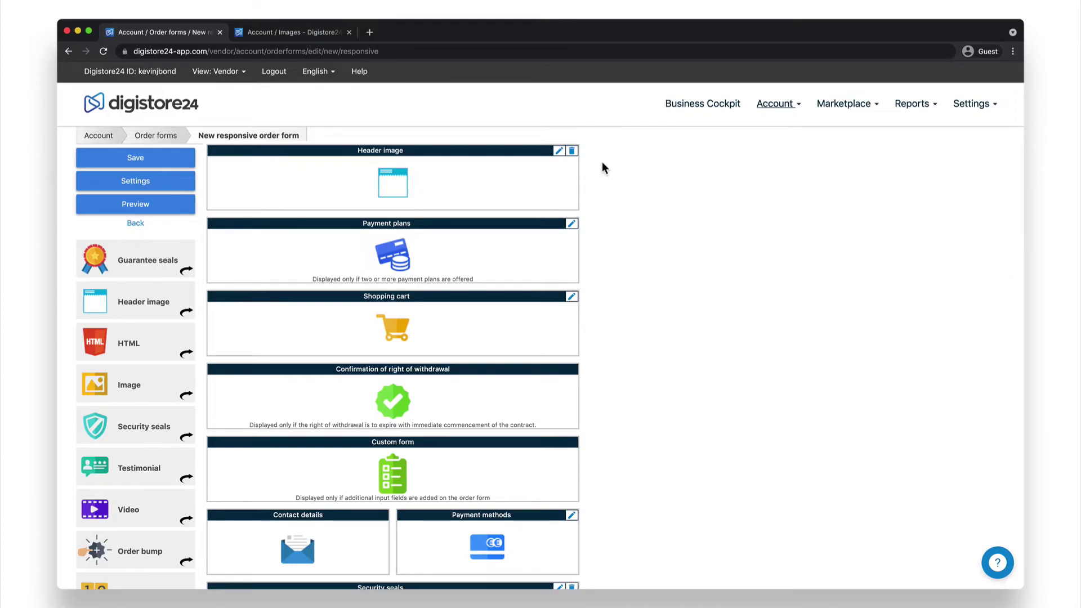
{"action": "left_click", "coordinate": [570, 224]}
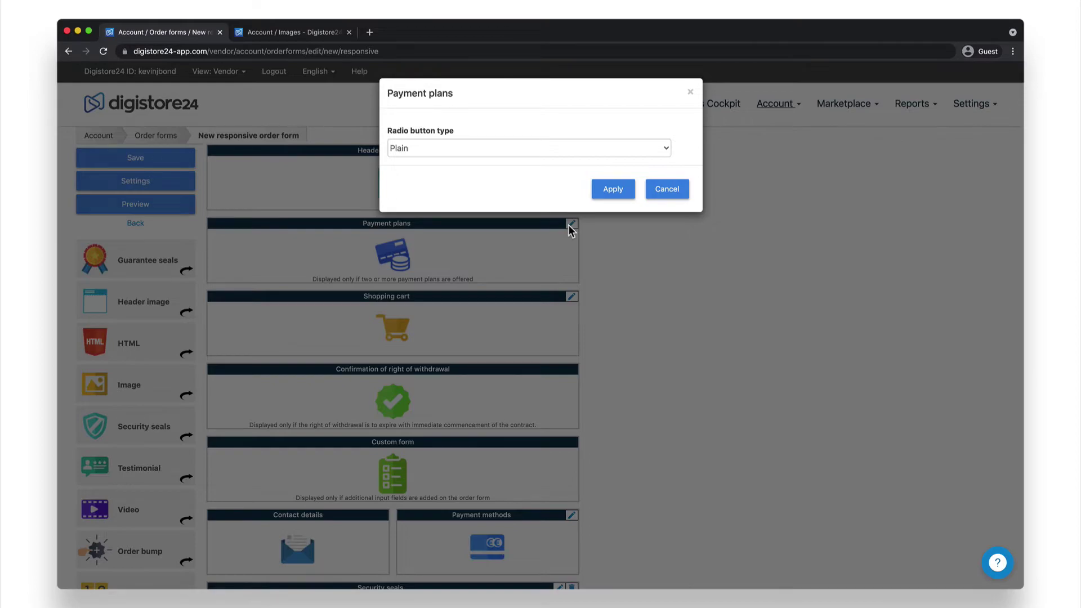
{"action": "left_click", "coordinate": [613, 190]}
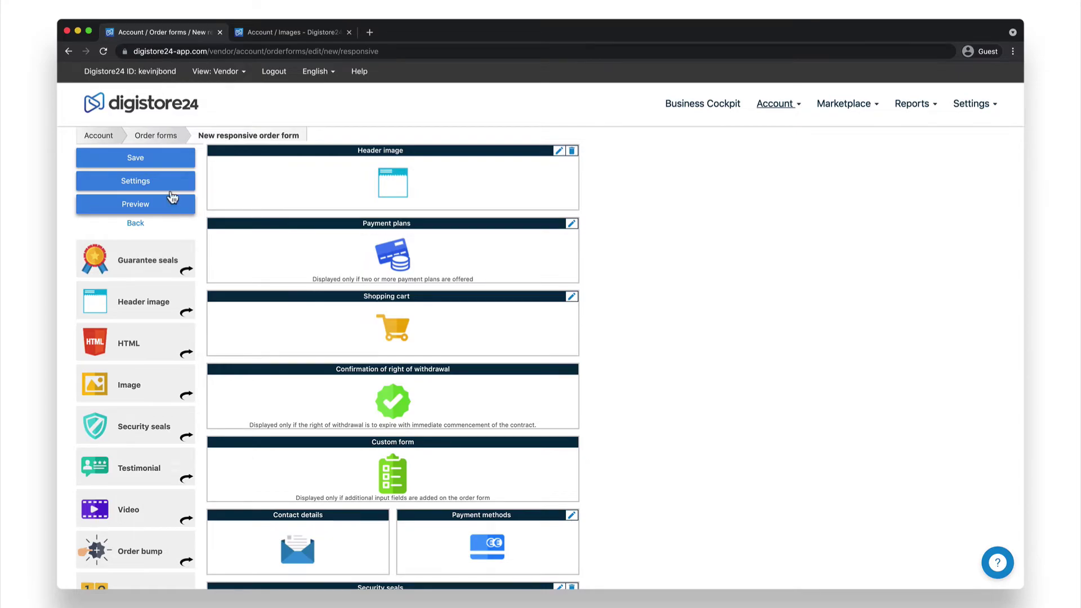
Save the order form and open the Online Course product for editing.
{"action": "left_click", "coordinate": [164, 163]}
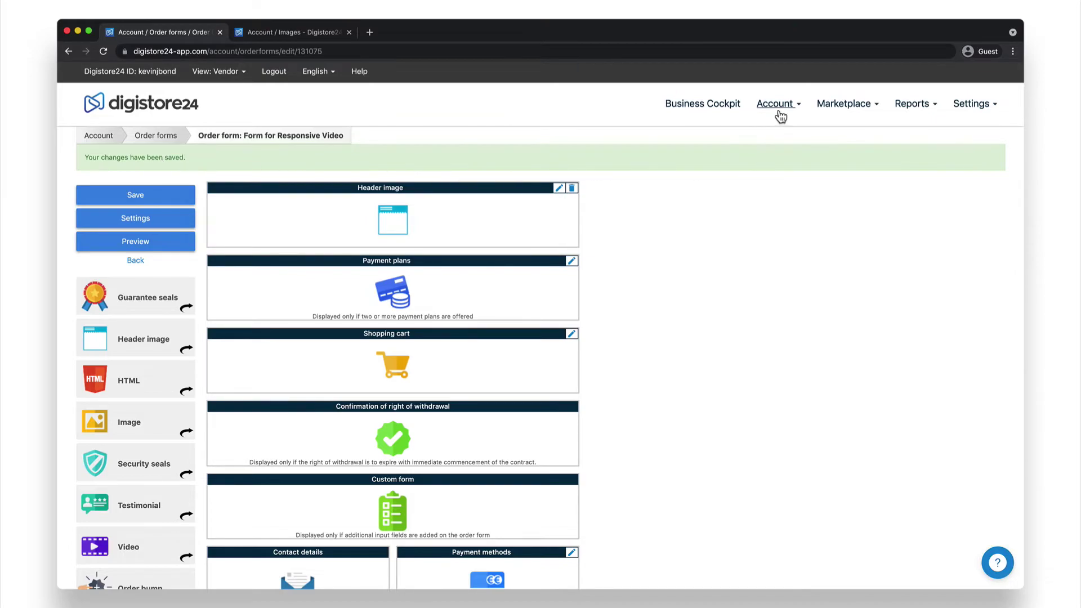
{"action": "mouse_move", "coordinate": [776, 112]}
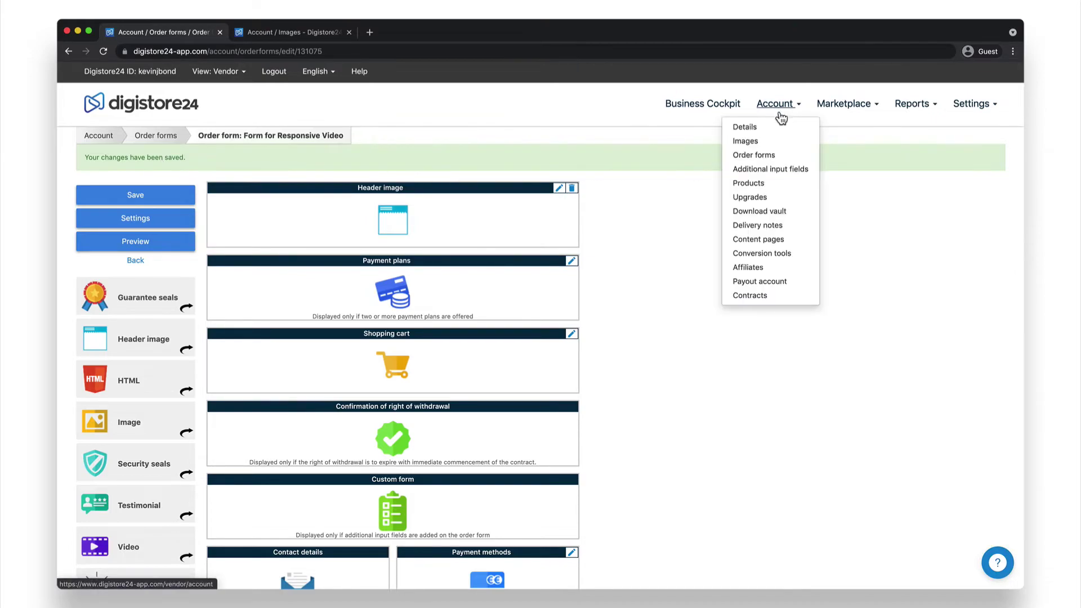
{"action": "left_click", "coordinate": [771, 184]}
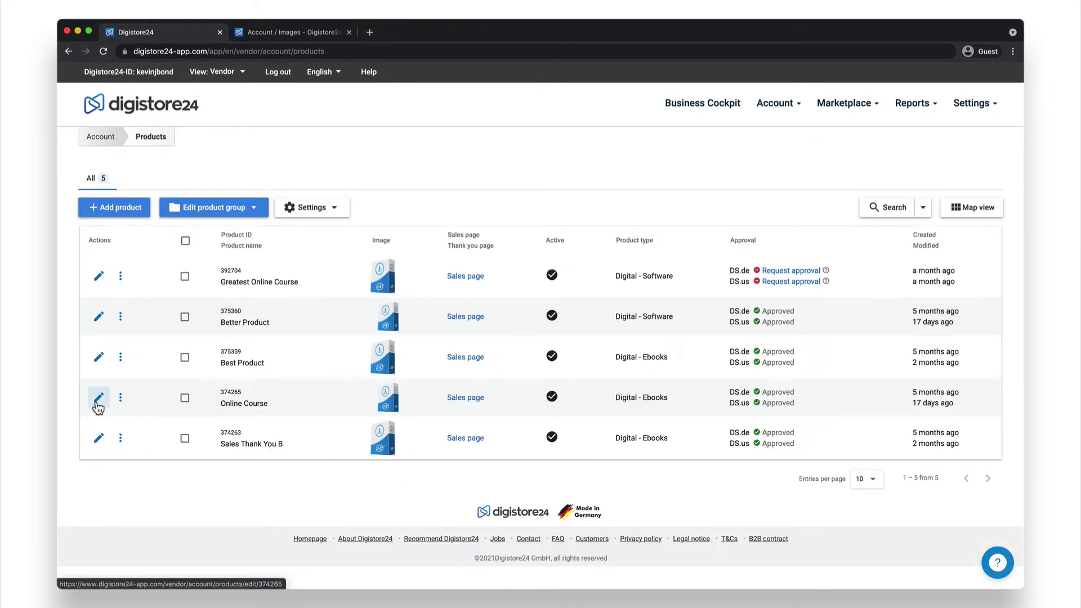
{"action": "left_click", "coordinate": [99, 399]}
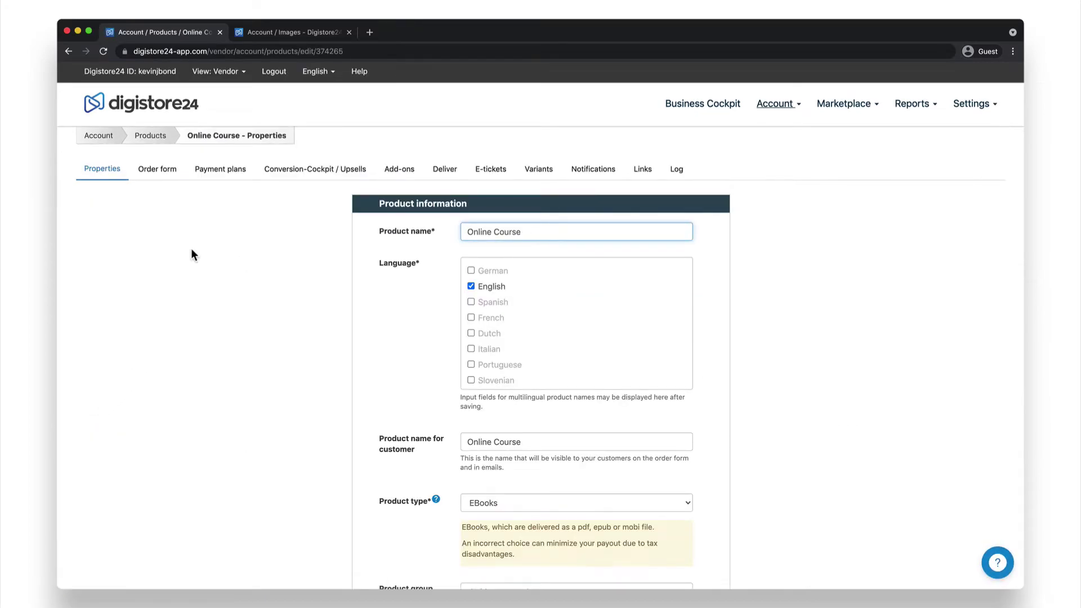
Set Online Course's order form to 131075 - Form for Responsive Video and save.
{"action": "left_click", "coordinate": [167, 179]}
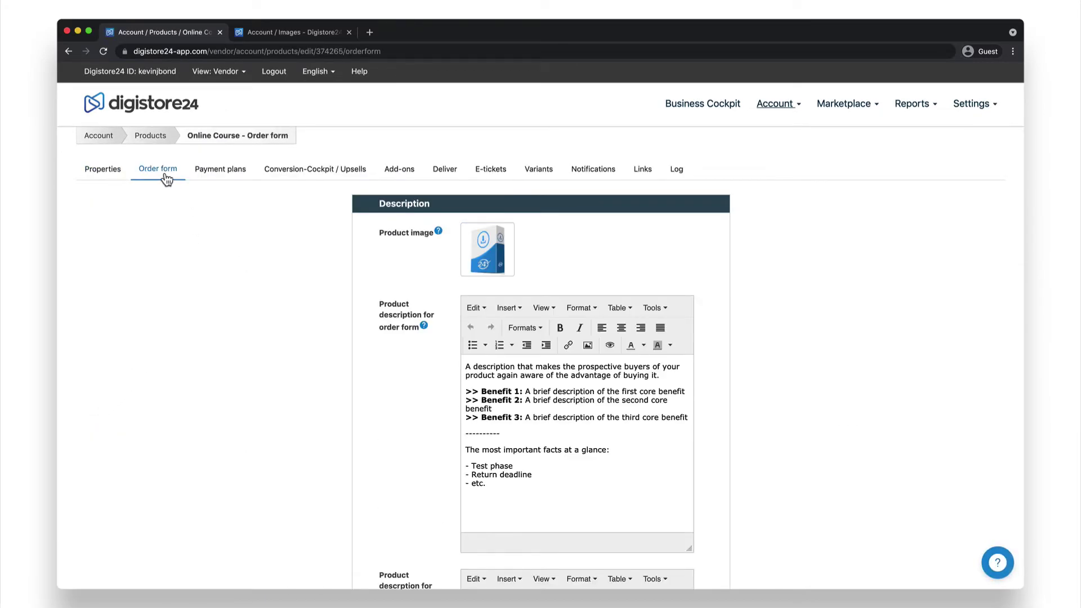
{"action": "scroll", "coordinate": [168, 179], "scroll_direction": "down", "scroll_amount": 20}
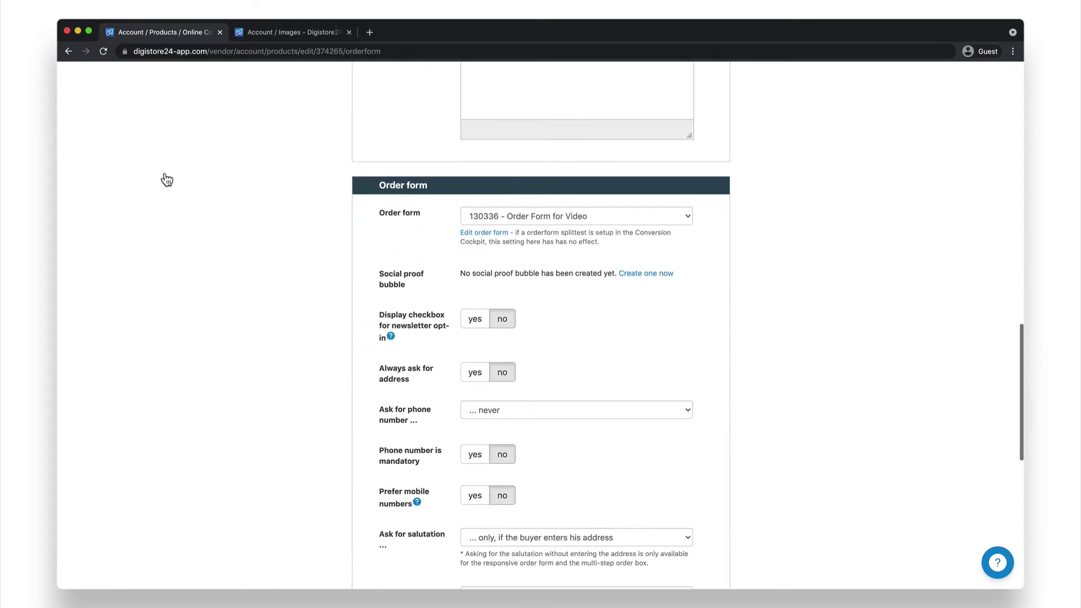
{"action": "left_click", "coordinate": [620, 217]}
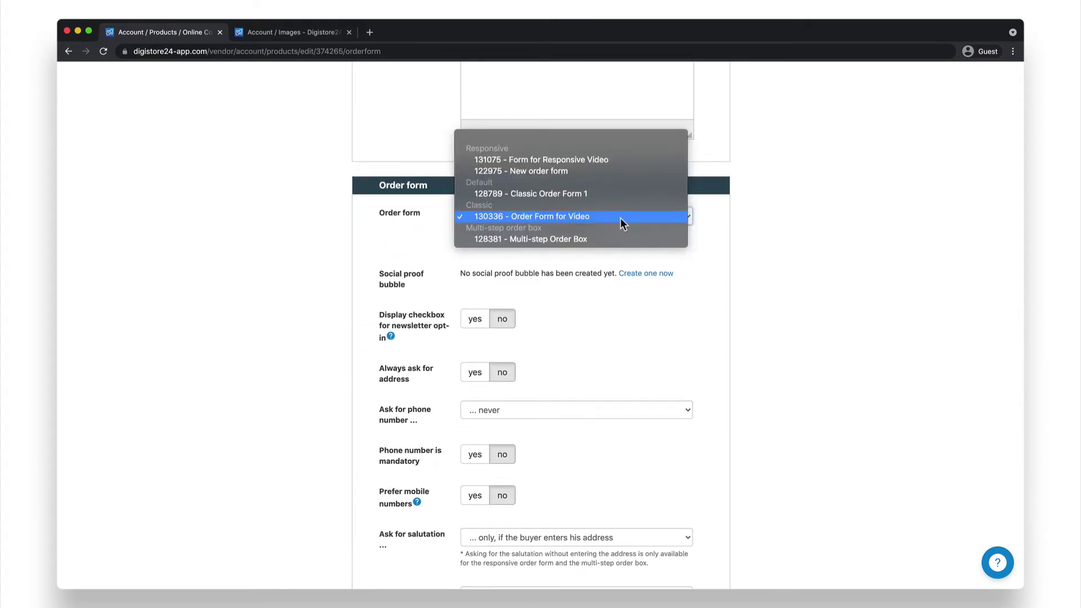
{"action": "left_click", "coordinate": [575, 160]}
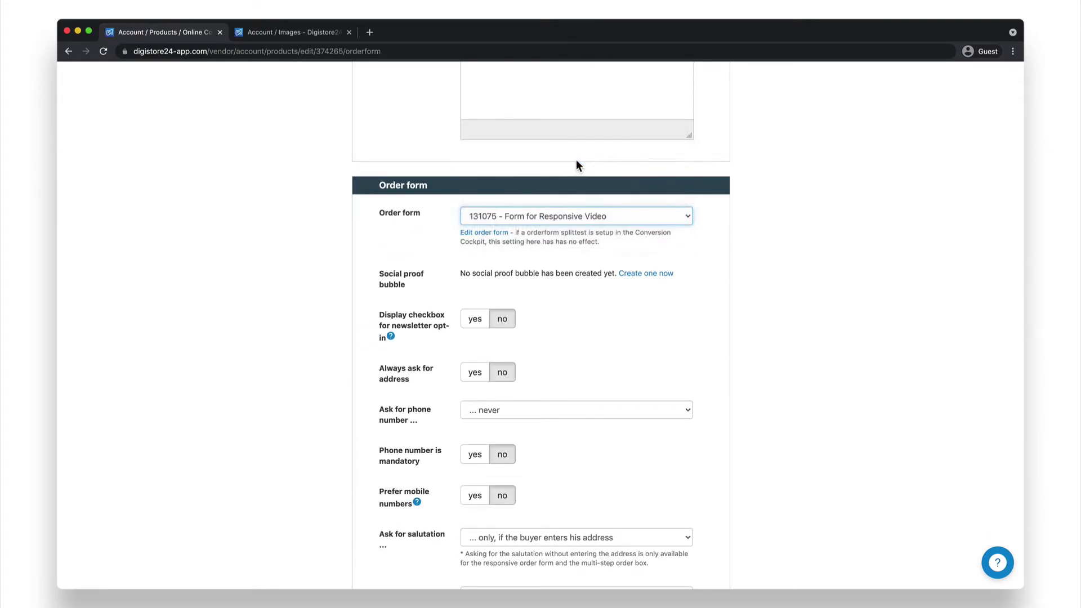
{"action": "scroll", "coordinate": [576, 161], "scroll_direction": "down", "scroll_amount": 10}
{"action": "left_click", "coordinate": [540, 434]}
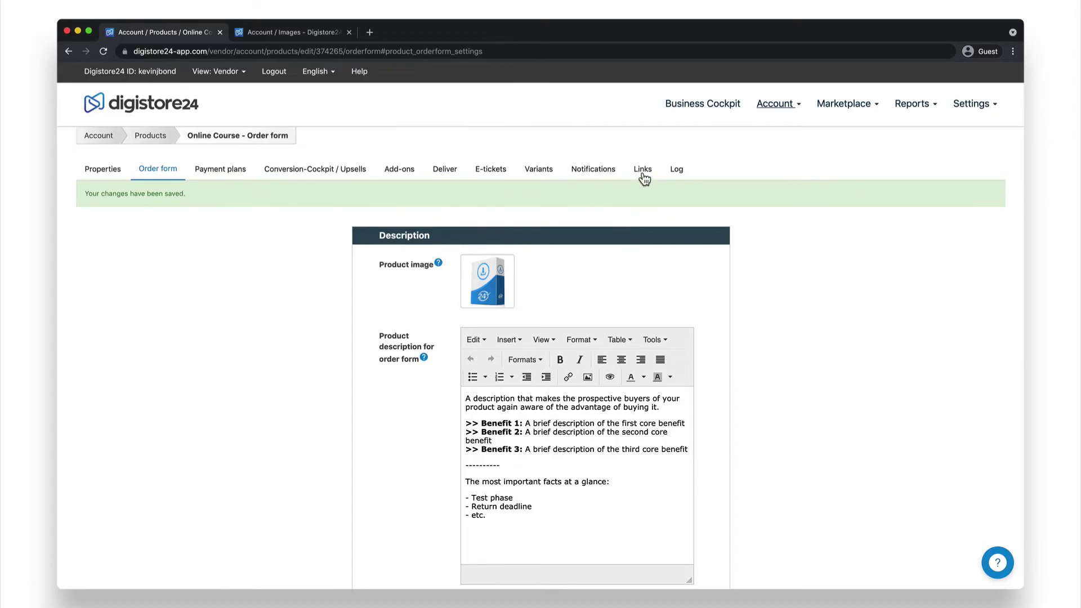
Copy the Online Course product's order form link from its Links tab.
{"action": "left_click", "coordinate": [642, 170]}
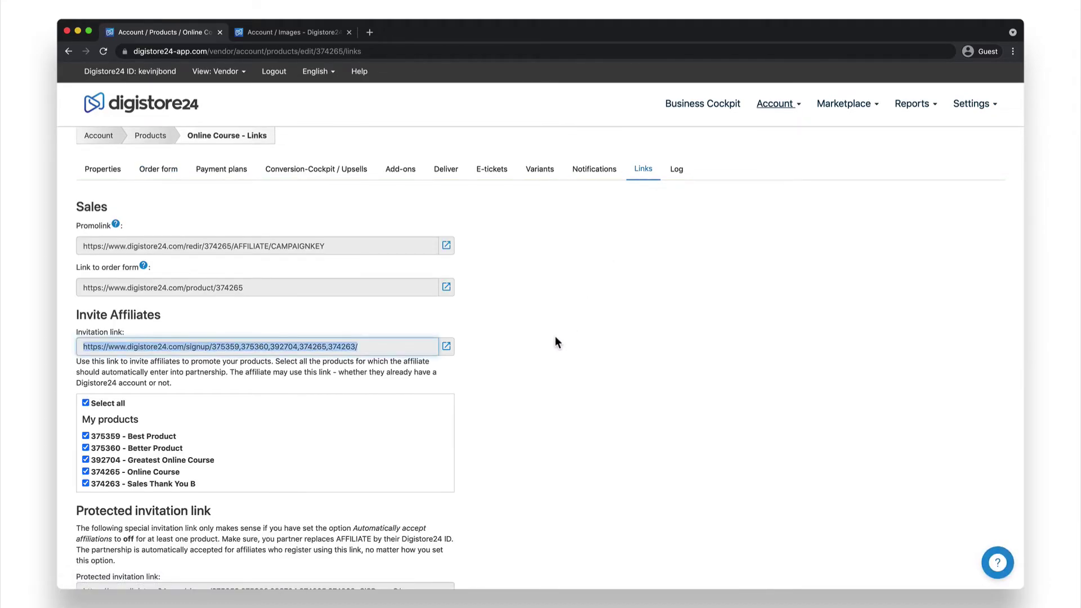
{"action": "right_click", "coordinate": [248, 347]}
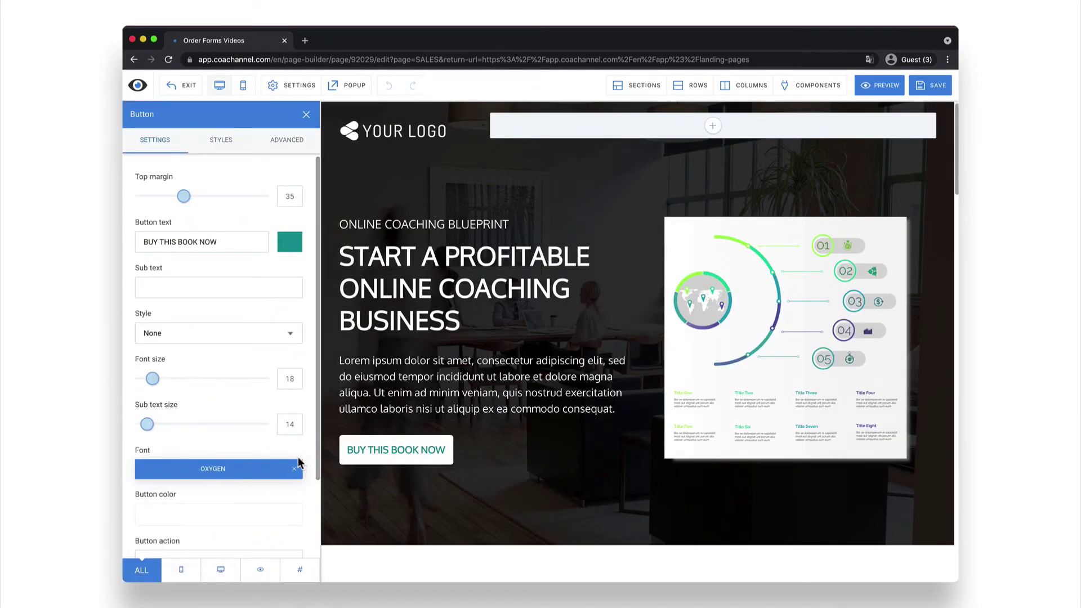
{"action": "scroll", "coordinate": [299, 463], "scroll_direction": "down", "scroll_amount": 3}
{"action": "left_click", "coordinate": [252, 511]}
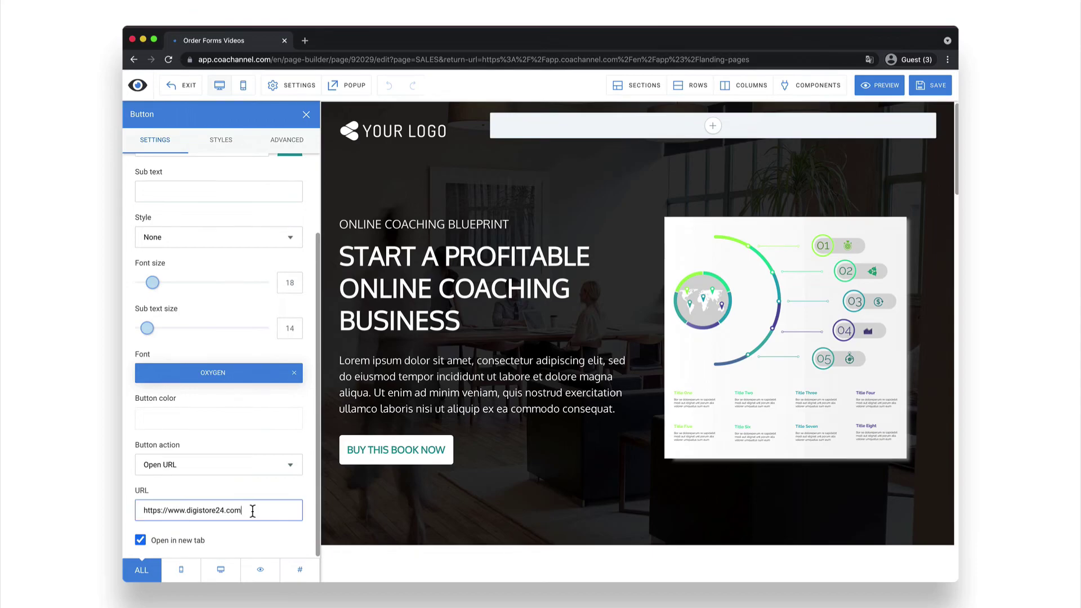
{"action": "key", "text": "super+a"}
{"action": "type", "text": "https://www.digistore24.com/product/374265"}
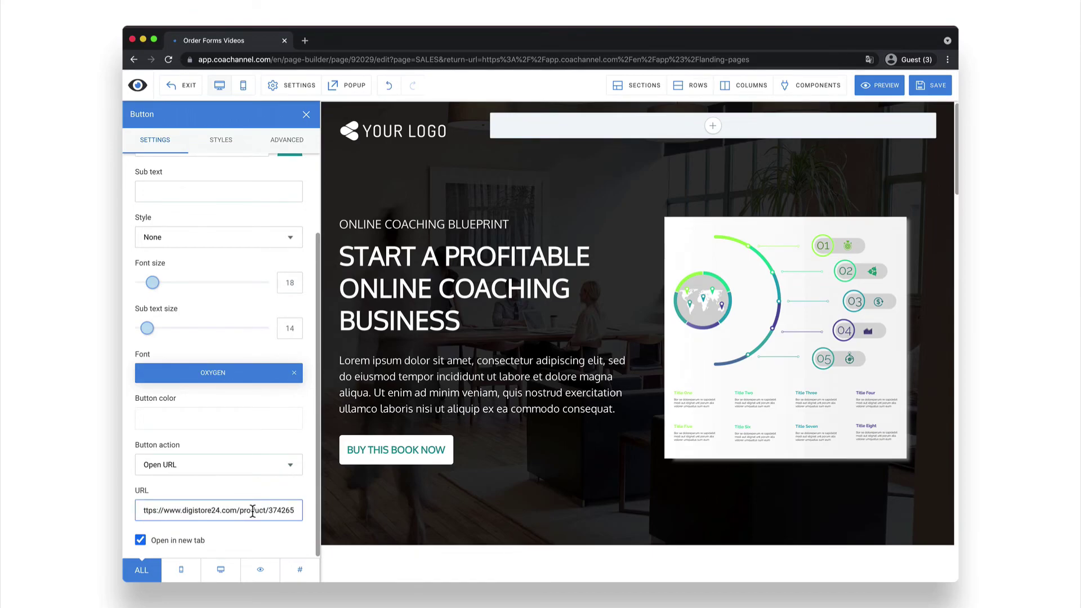